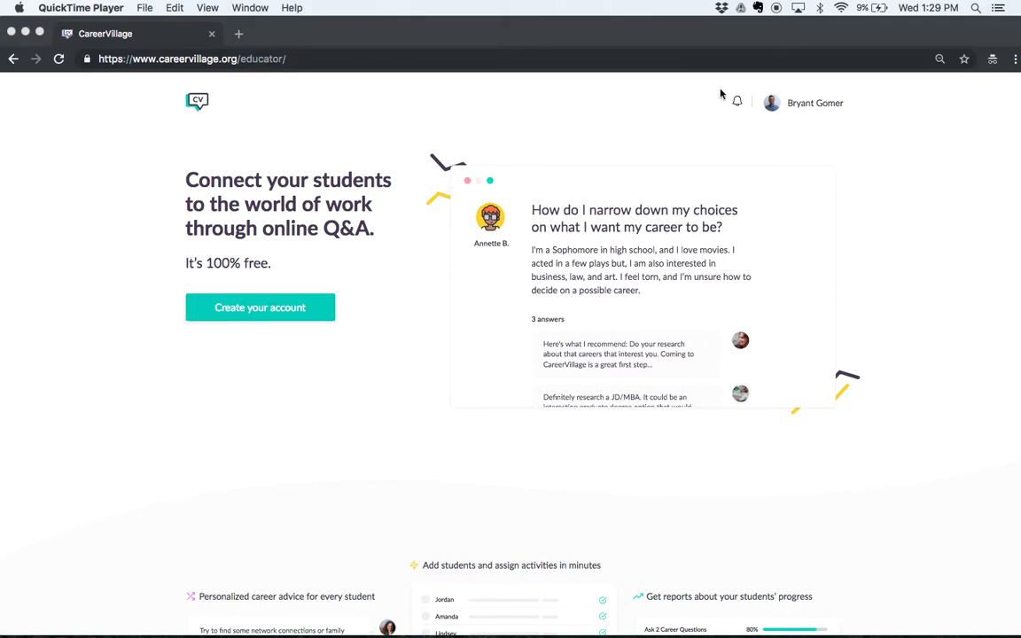
# Step: Bring the Chrome window with the CareerVillage educator home page to the front
pyautogui.click(859, 107)
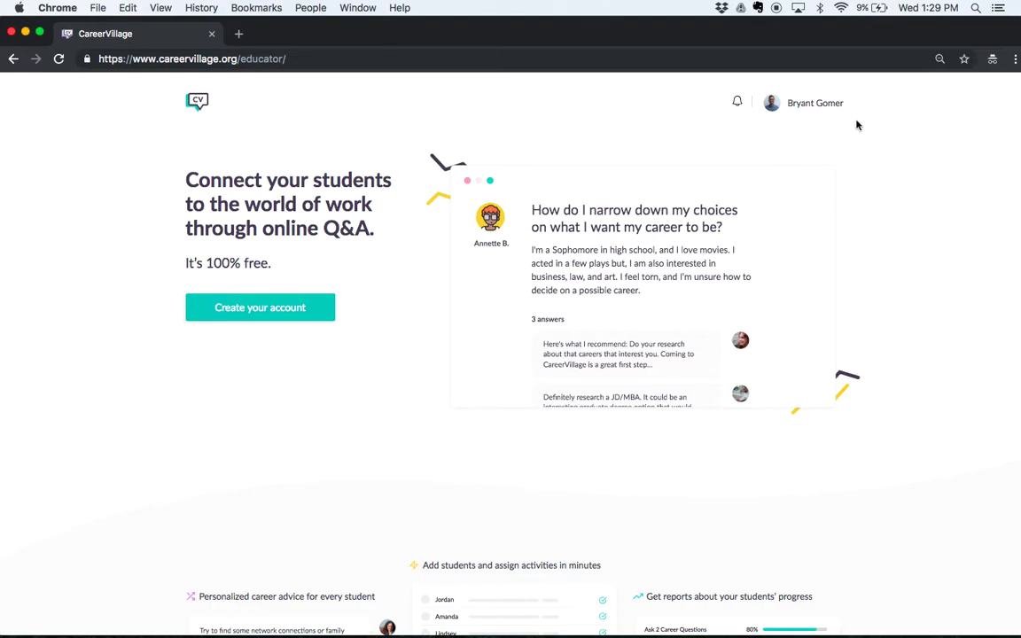
# Step: Go to the educator Dashboard from the profile menu
pyautogui.click(812, 108)
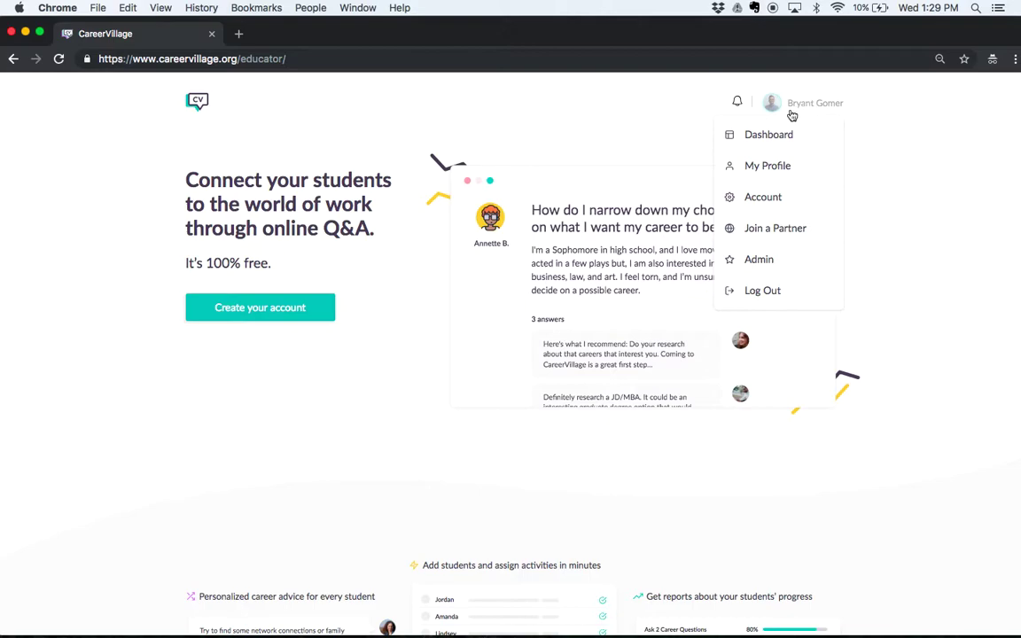
pyautogui.click(759, 136)
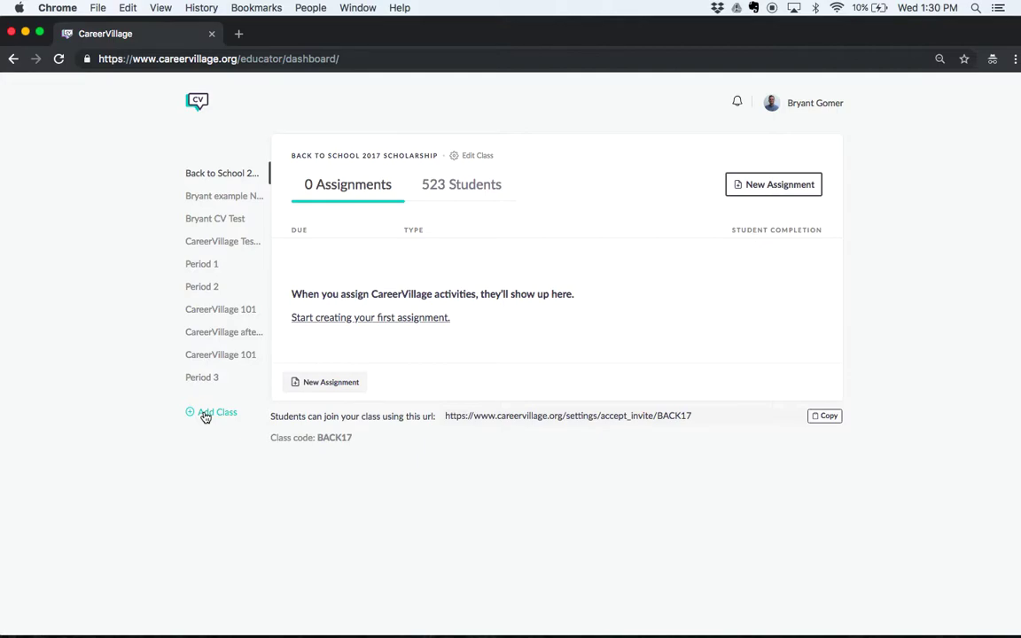
# Step: Create a new class named Period7 and open its class page
pyautogui.click(205, 415)
pyautogui.click(422, 220)
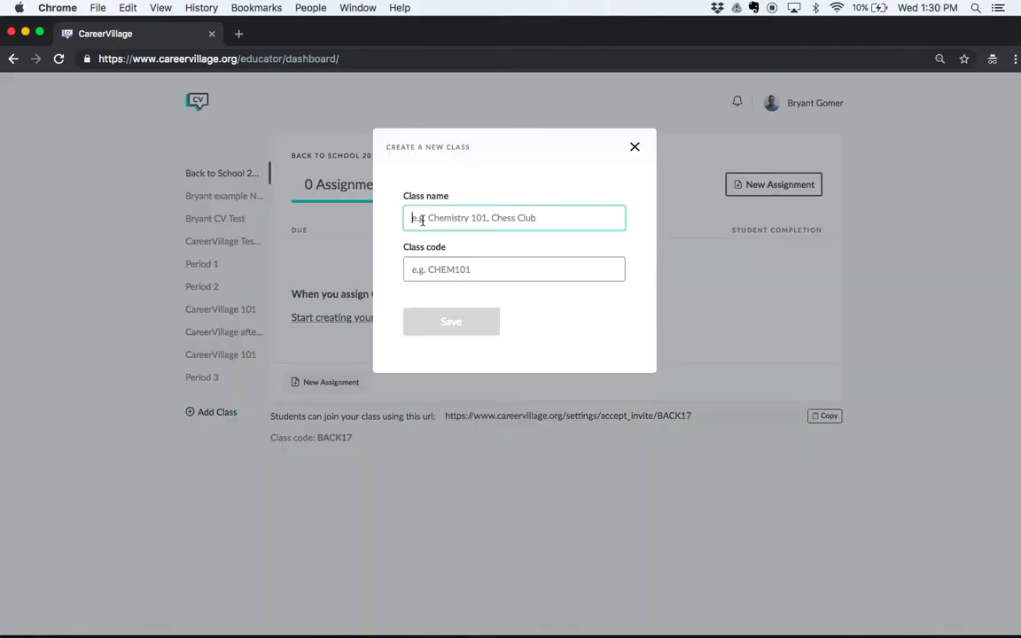
pyautogui.write('Period7')
pyautogui.click(430, 261)
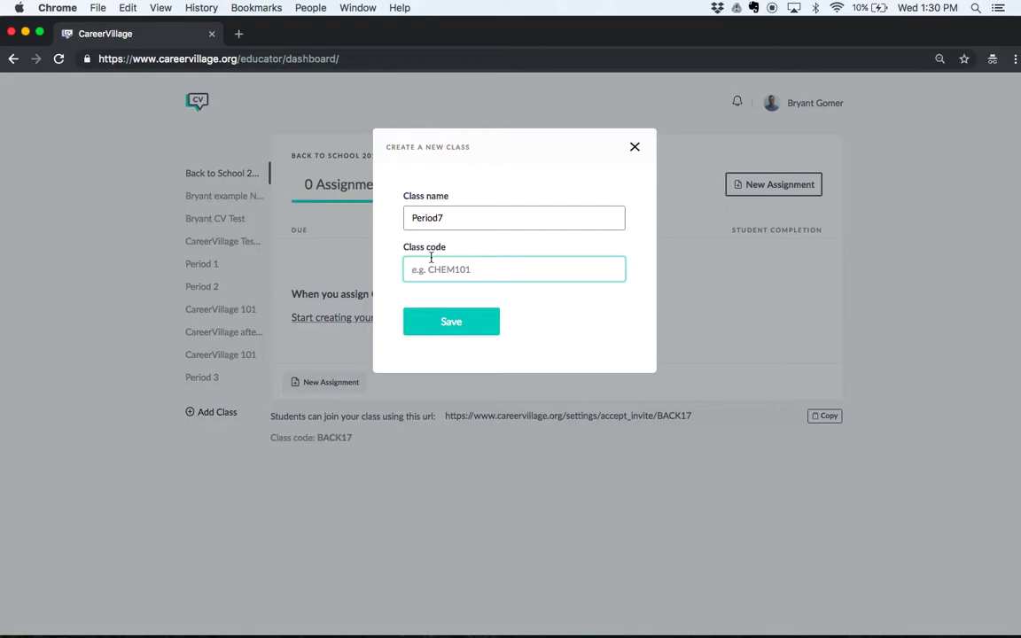
pyautogui.click(445, 323)
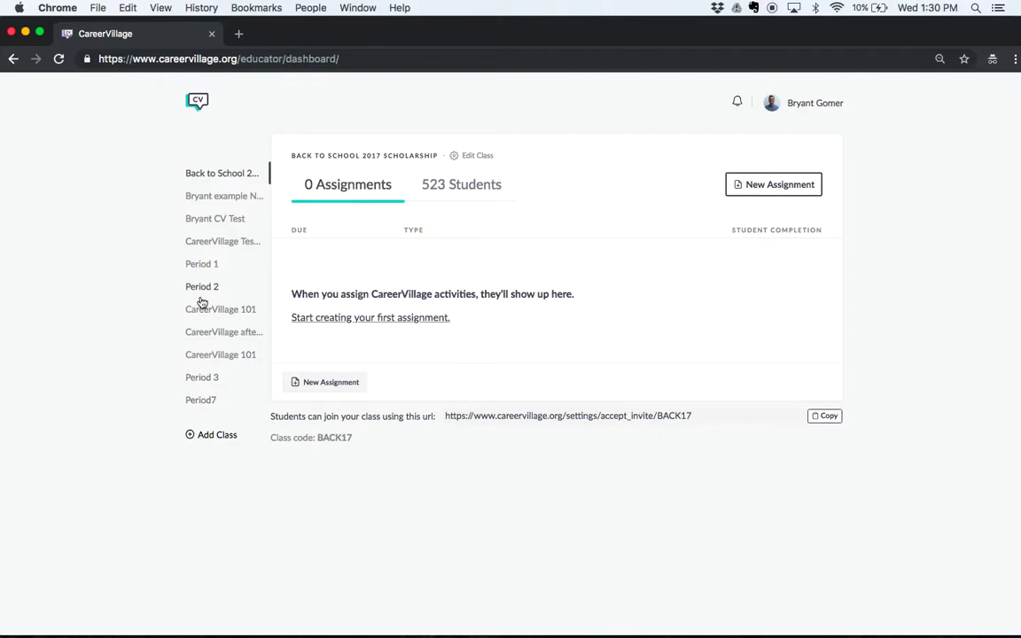
pyautogui.click(200, 400)
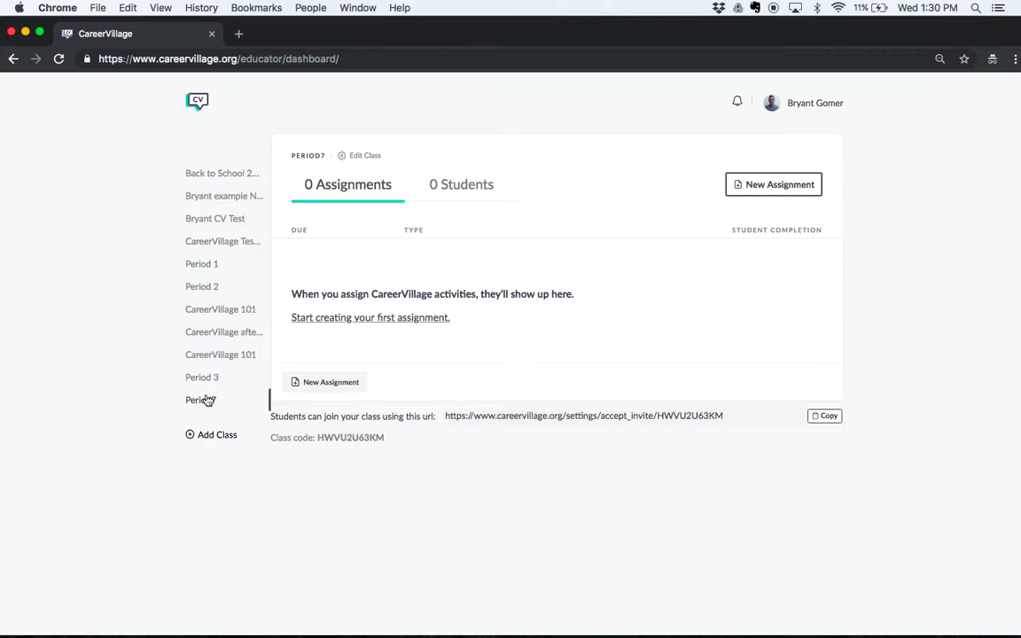
# Step: Add one student's first name, last name and e-mail to Period7, then copy the invite URL
pyautogui.click(444, 199)
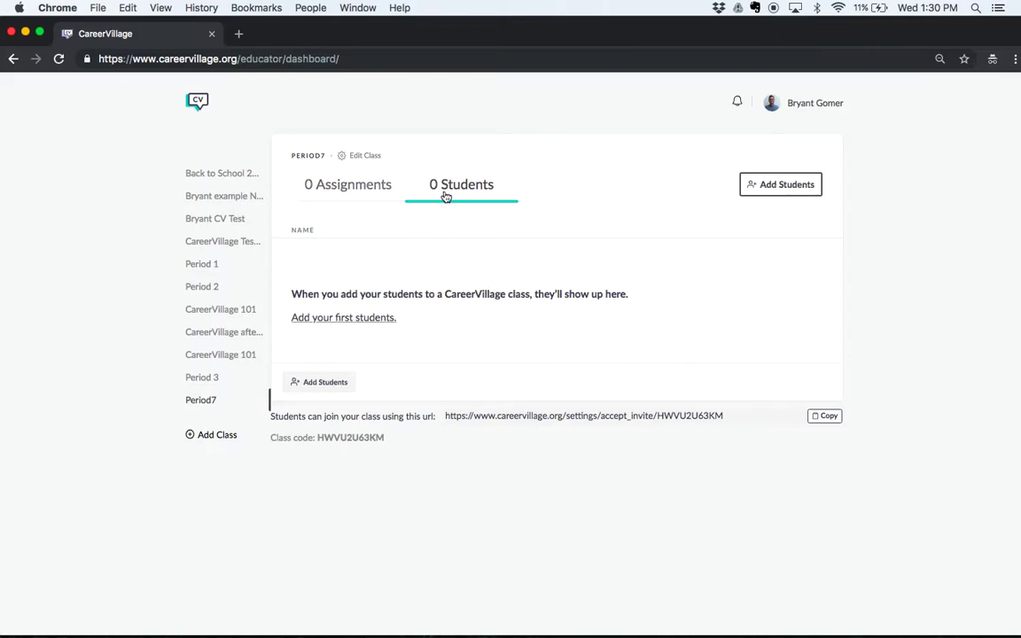
pyautogui.click(767, 187)
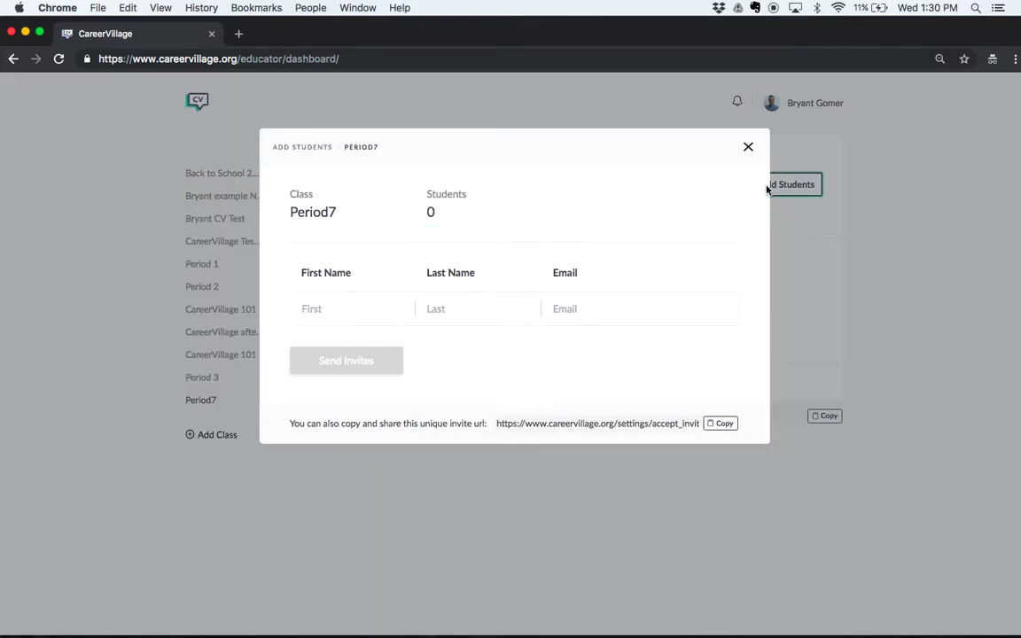
pyautogui.click(372, 306)
pyautogui.press('Tab')
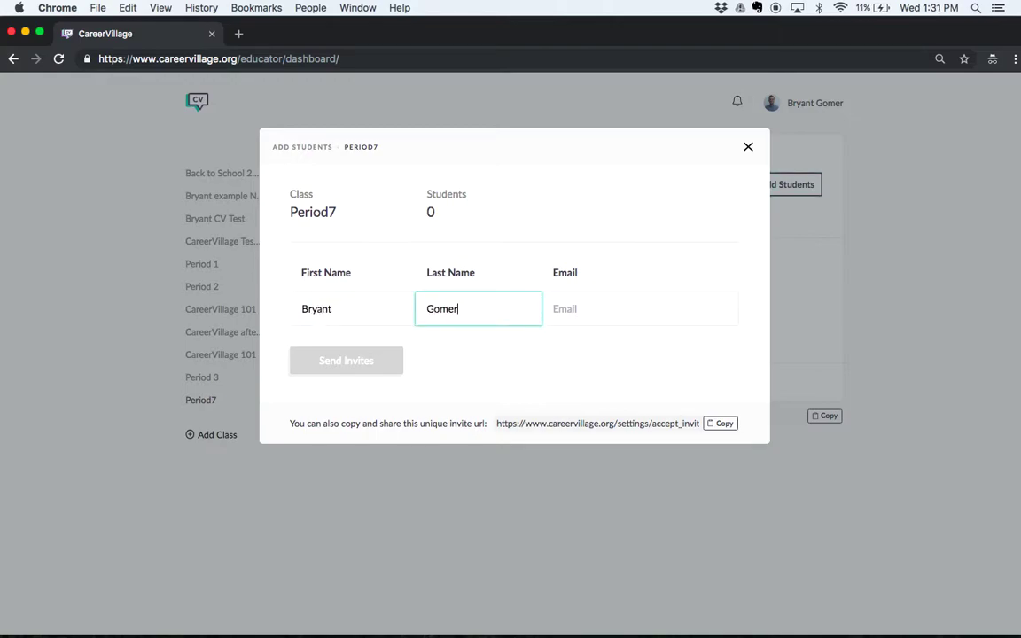
pyautogui.press('Tab')
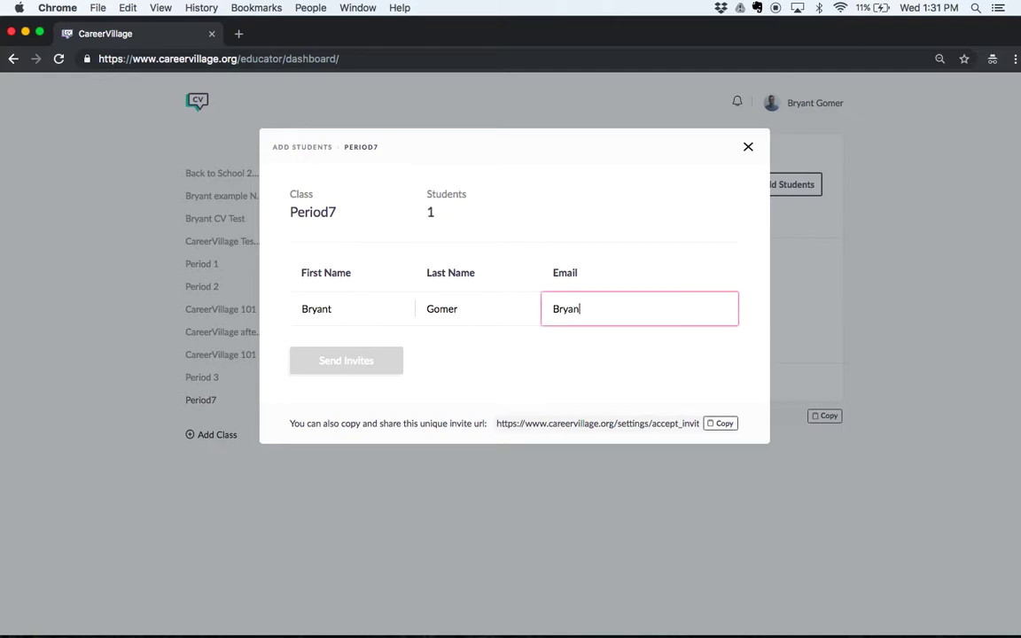
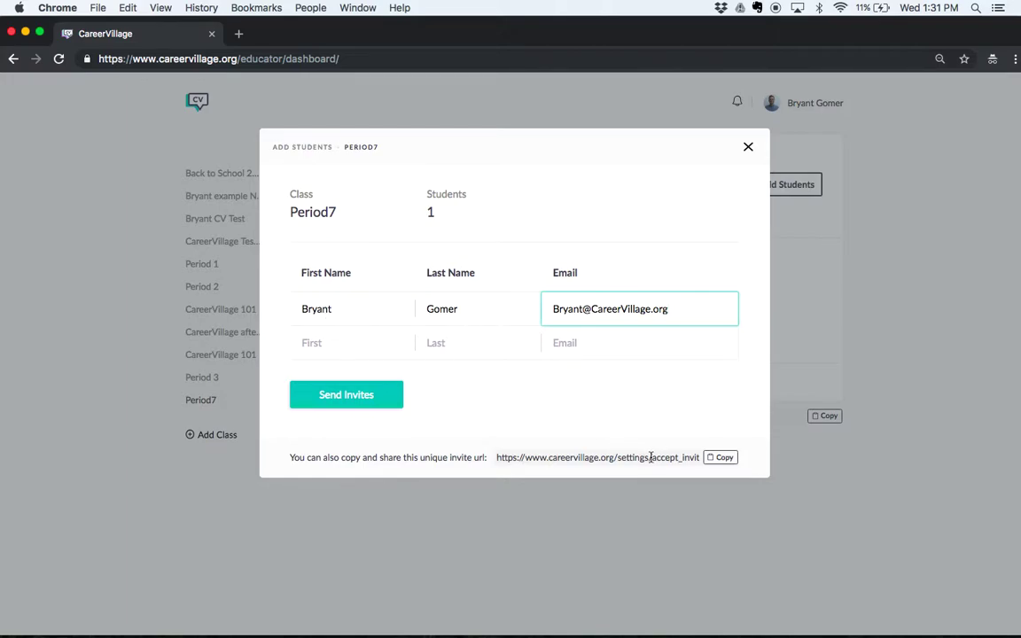
pyautogui.click(650, 457)
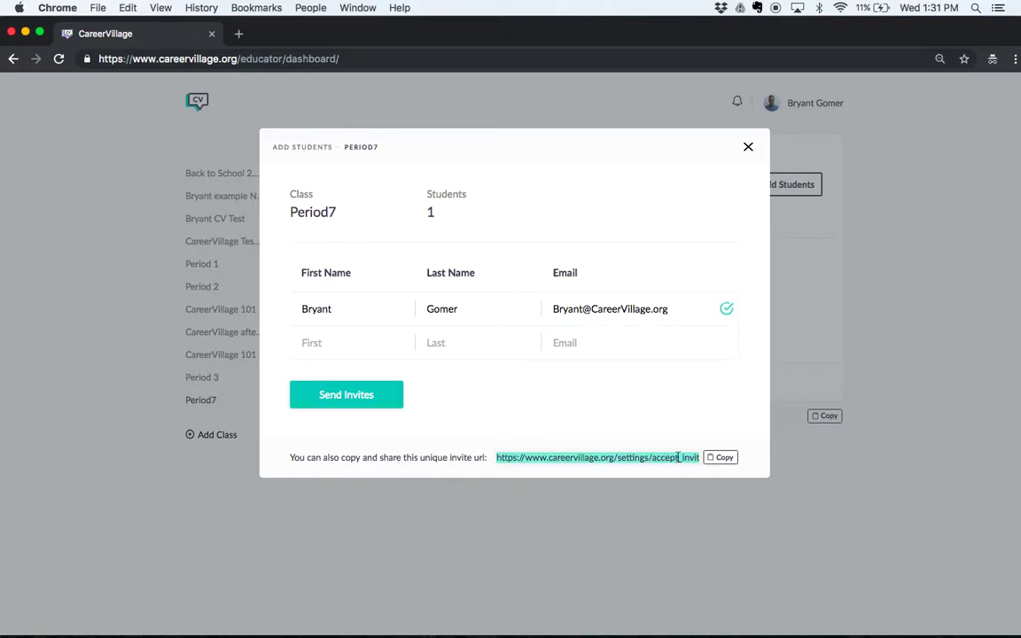
pyautogui.click(720, 459)
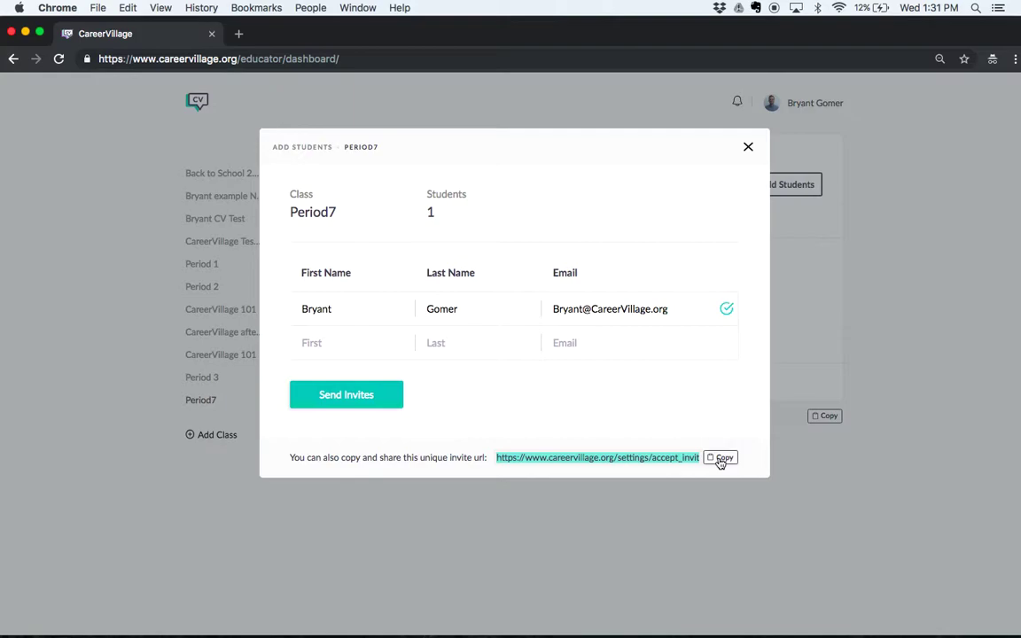
# Step: Open the copied invite URL in an incognito window, accept the invitation, and return to the first tab
pyautogui.click(750, 151)
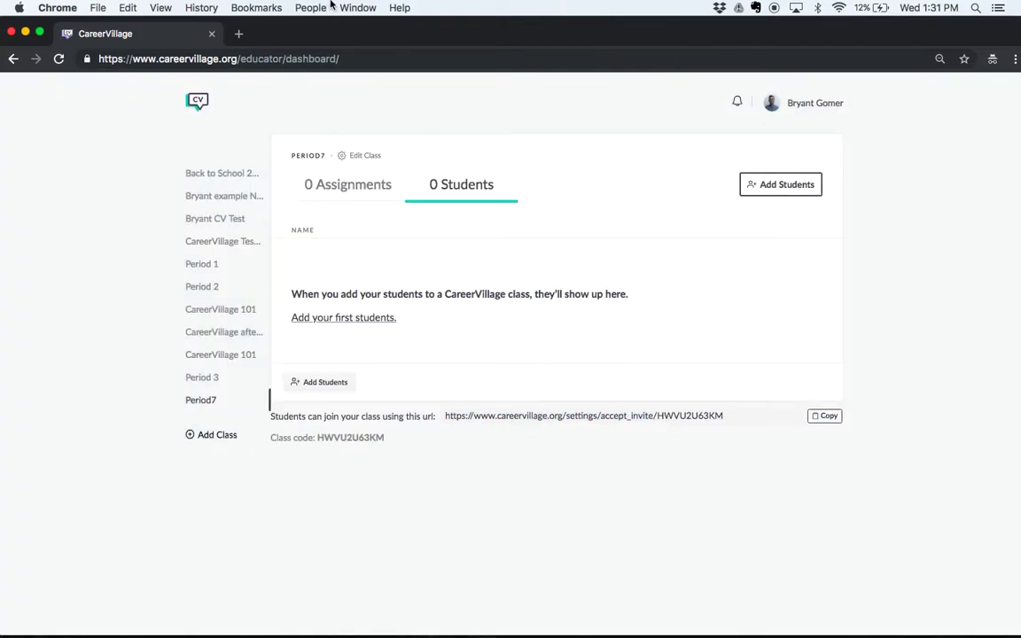
pyautogui.press('super+shift+n')
pyautogui.press('super+v')
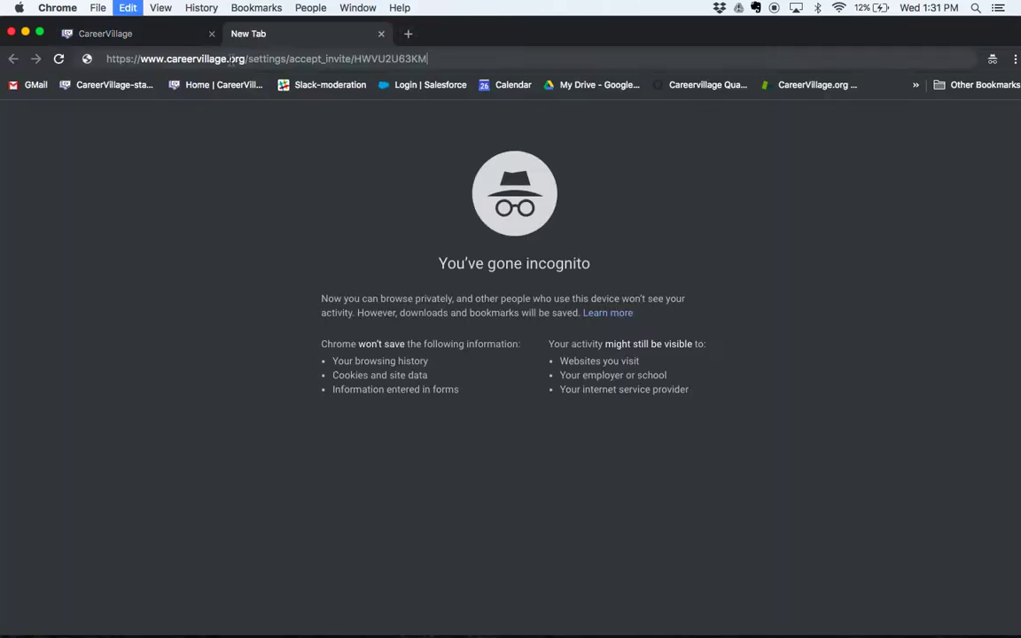
pyautogui.press('Return')
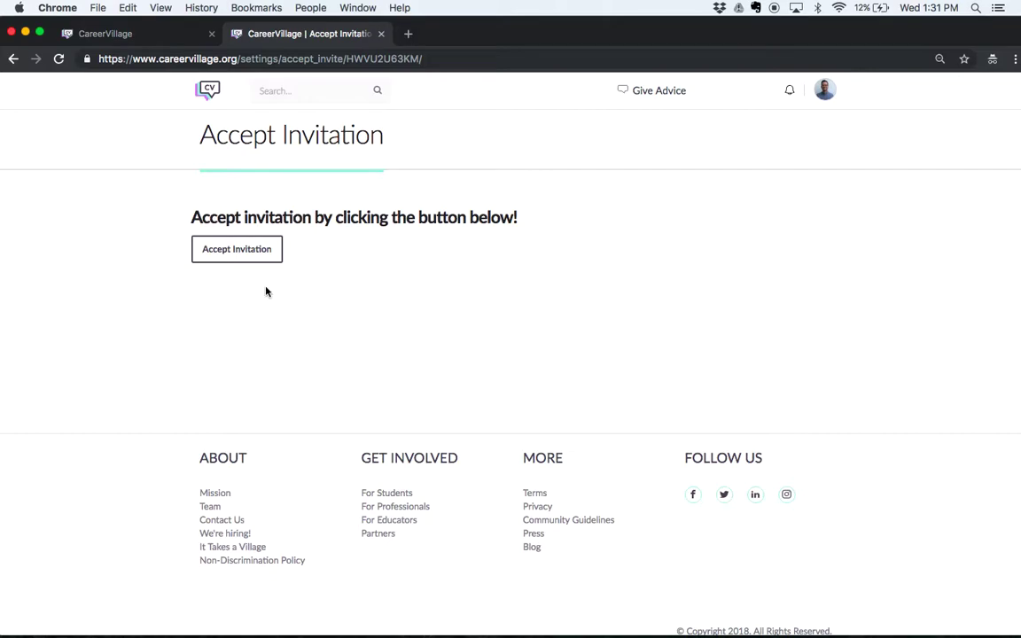
pyautogui.click(233, 258)
pyautogui.click(164, 36)
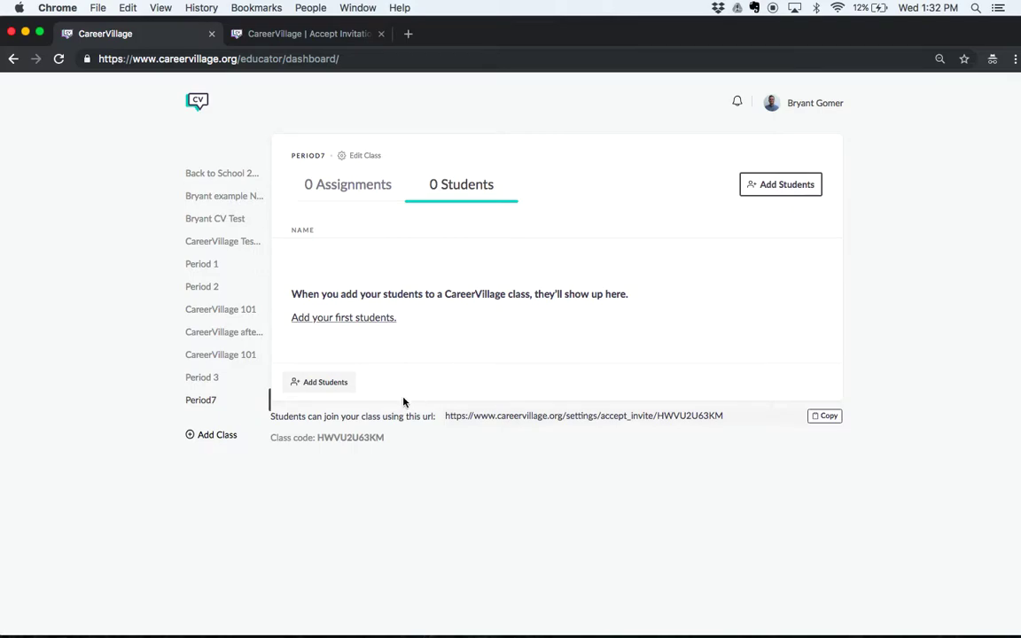
pyautogui.doubleClick(353, 440)
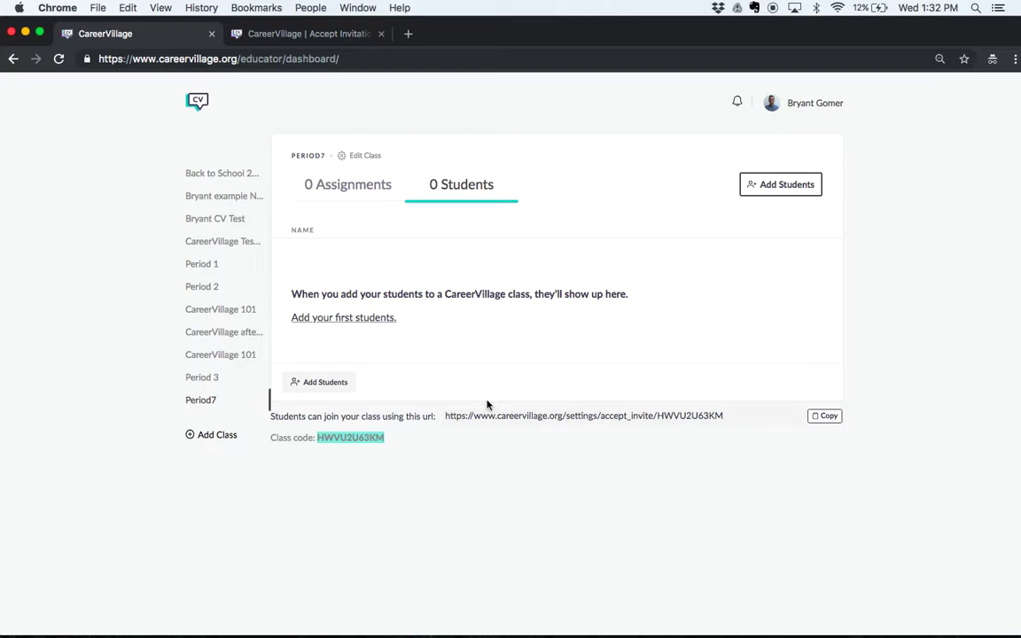
pyautogui.click(200, 174)
pyautogui.scroll(-1, 368, 259)
pyautogui.scroll(-1, 368, 259)
pyautogui.scroll(2, 368, 259)
pyautogui.scroll(-5, 368, 259)
pyautogui.scroll(-5, 368, 259)
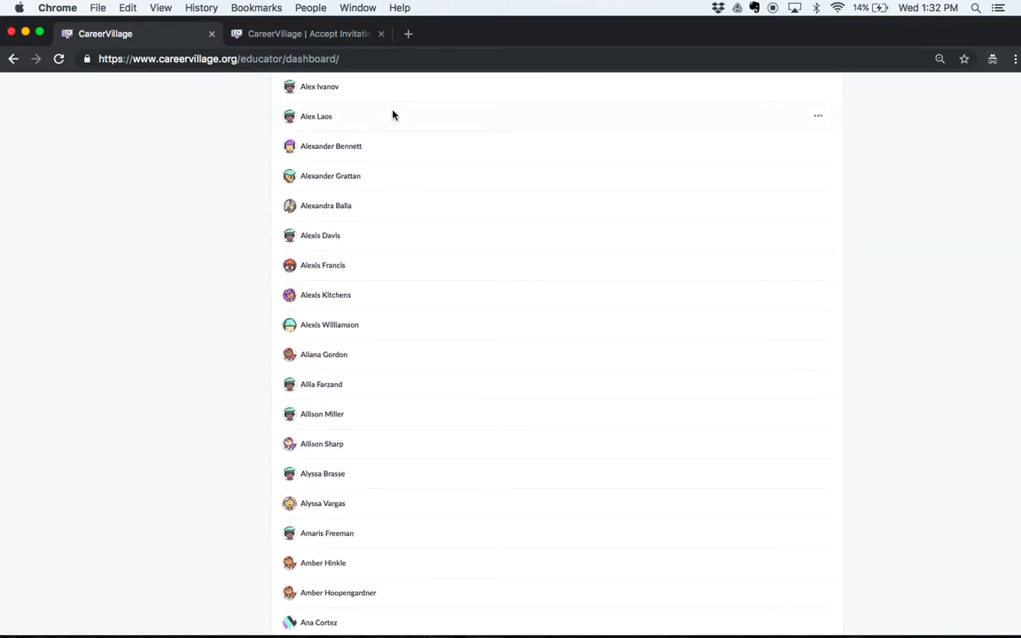
pyautogui.scroll(12, 394, 115)
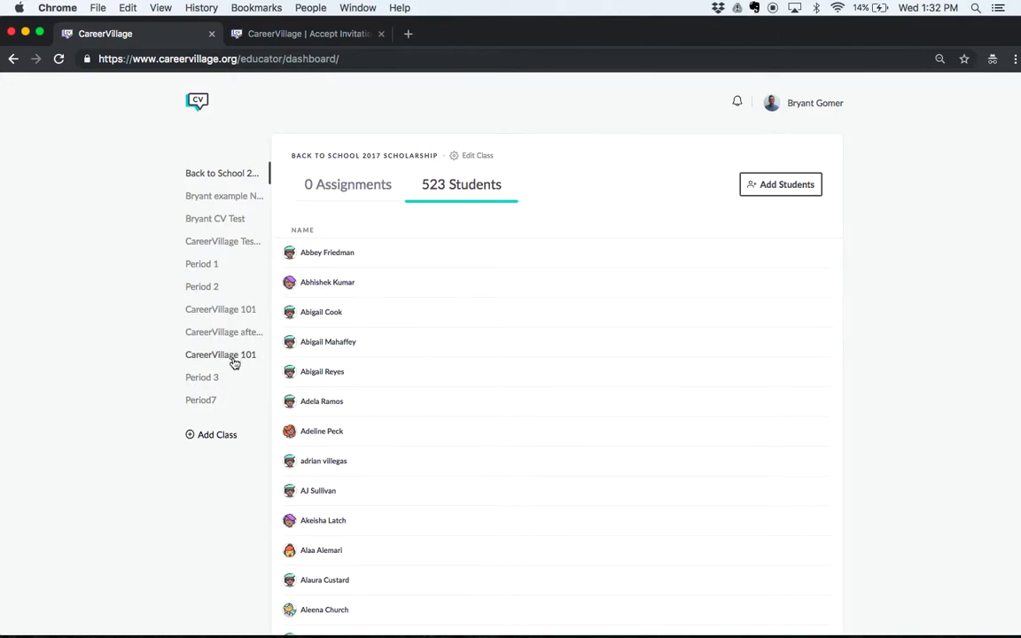
# Step: Open Period7's Assignments tab and start a New Assignment
pyautogui.click(200, 401)
pyautogui.click(326, 192)
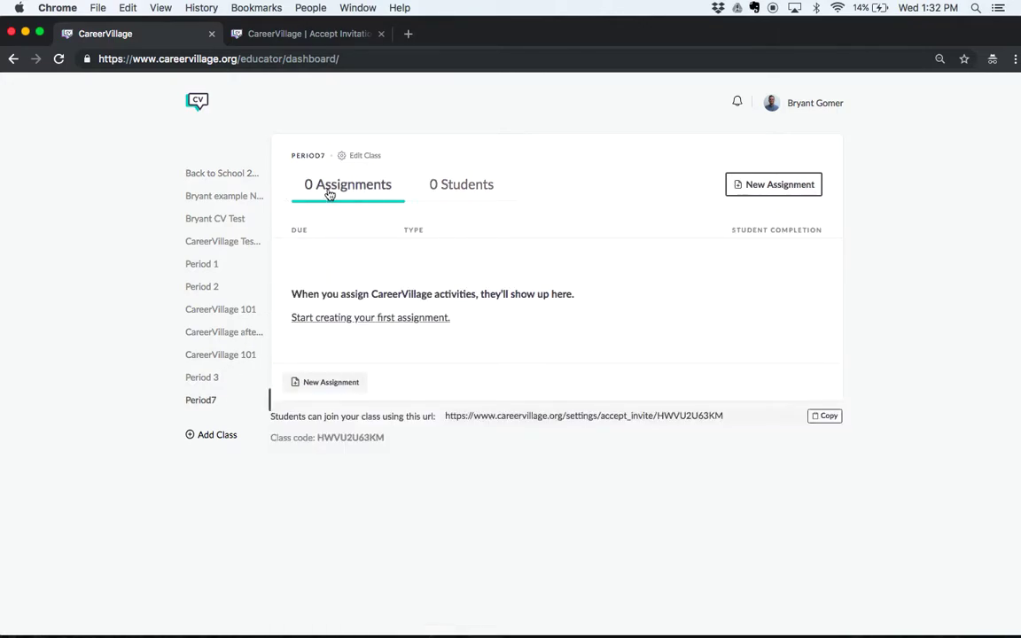
pyautogui.click(775, 193)
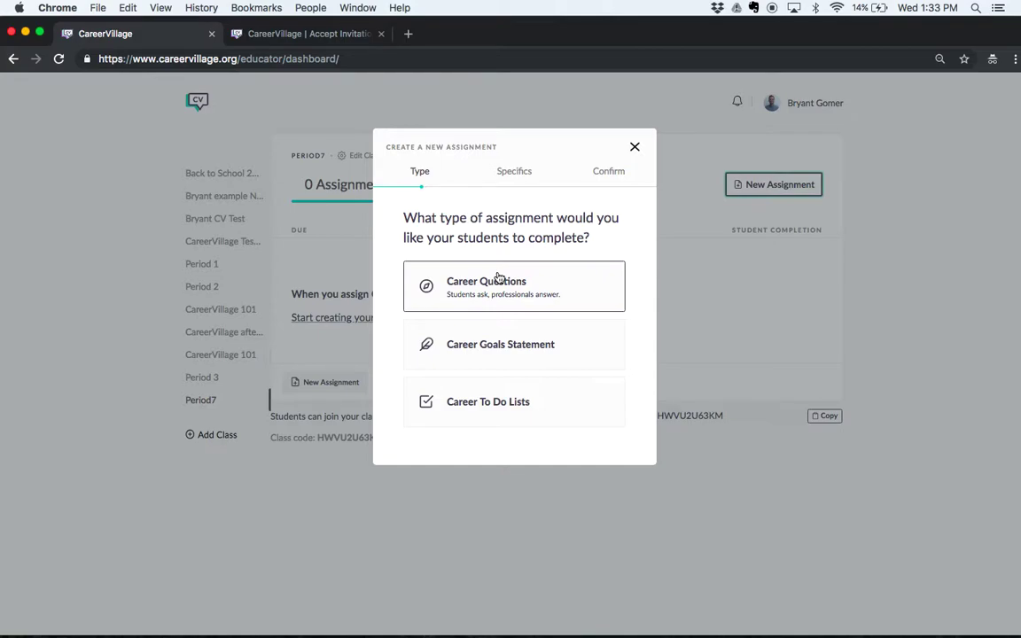
# Step: Choose Career Questions, 2 questions per student, due November 9
pyautogui.click(497, 282)
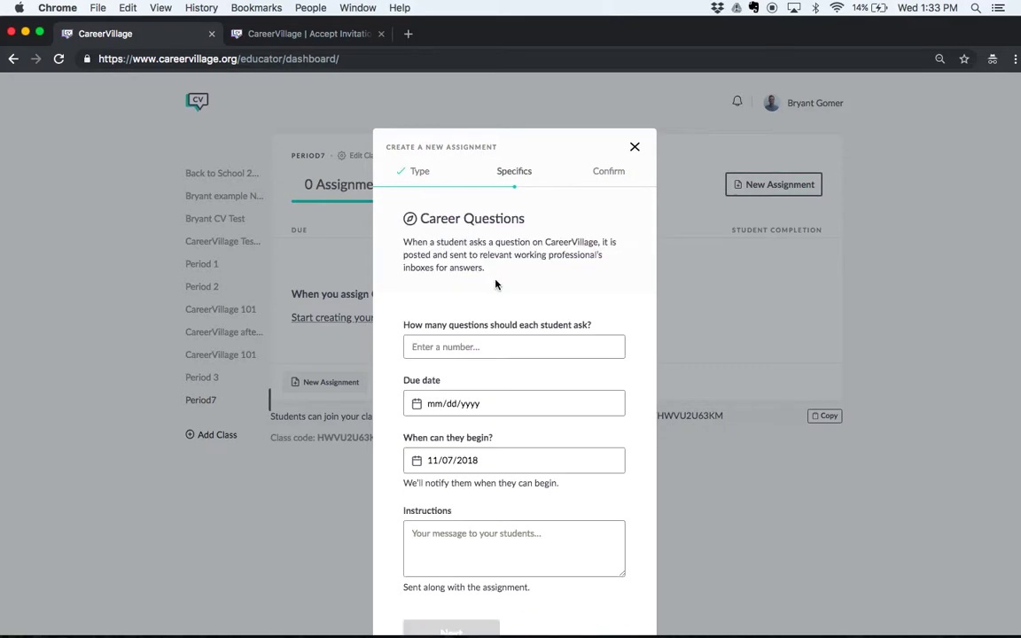
pyautogui.scroll(-2, 495, 283)
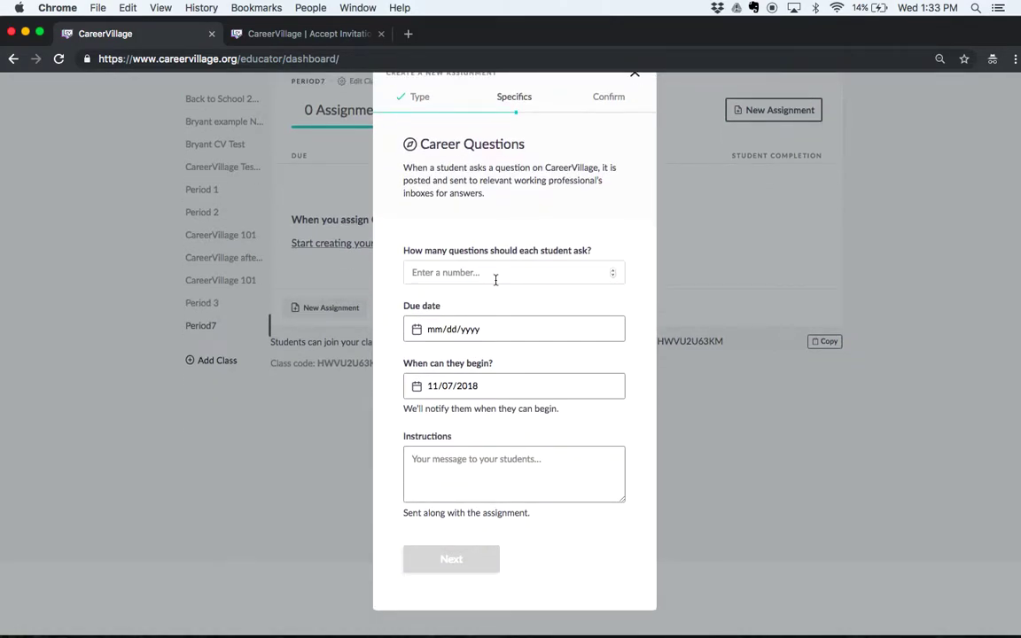
pyautogui.click(614, 274)
pyautogui.write('2')
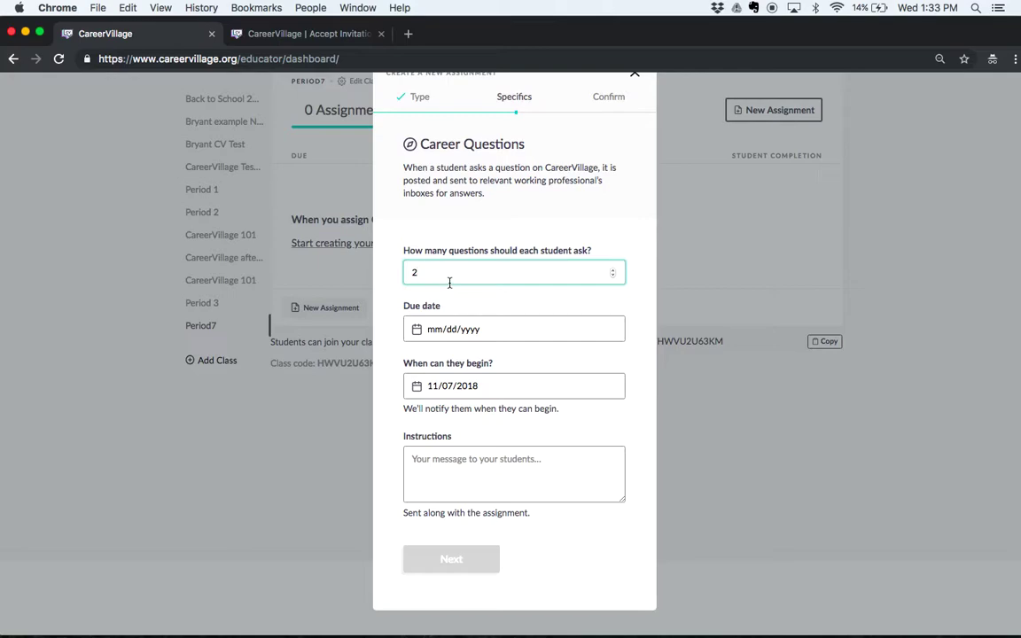
pyautogui.click(601, 328)
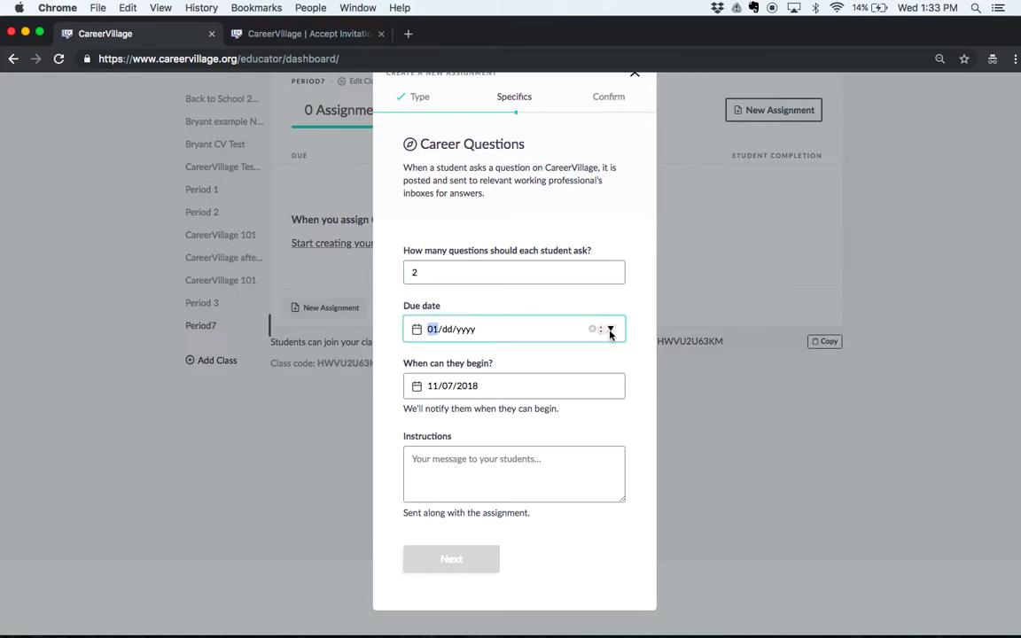
pyautogui.click(609, 329)
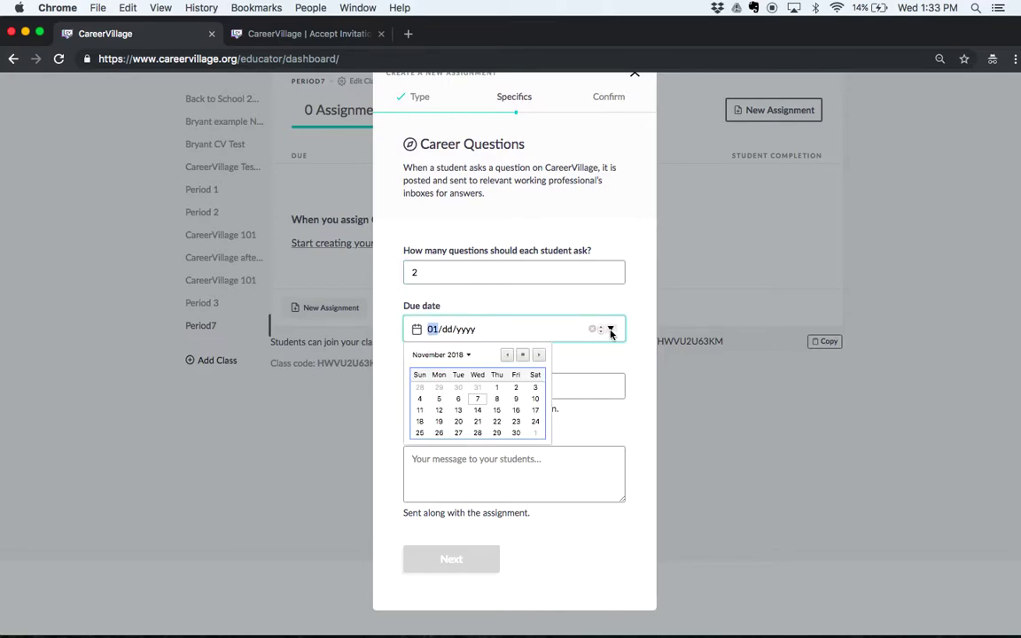
pyautogui.click(514, 401)
pyautogui.click(516, 391)
# Step: Write the instructions "Based off of today's discussion....." and continue to the confirmation summary
pyautogui.click(485, 477)
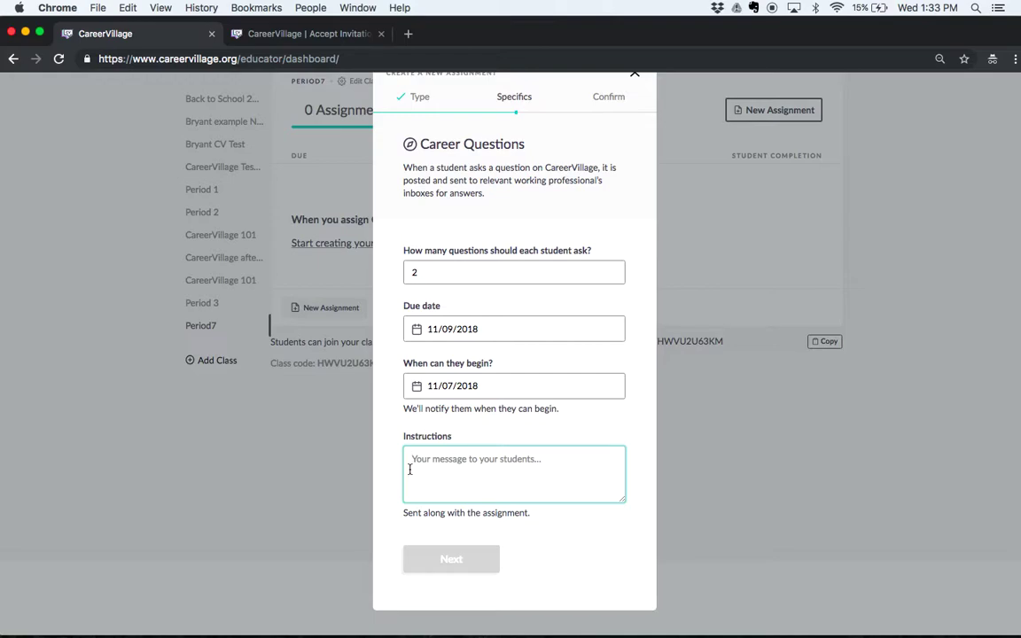
pyautogui.write('Based off')
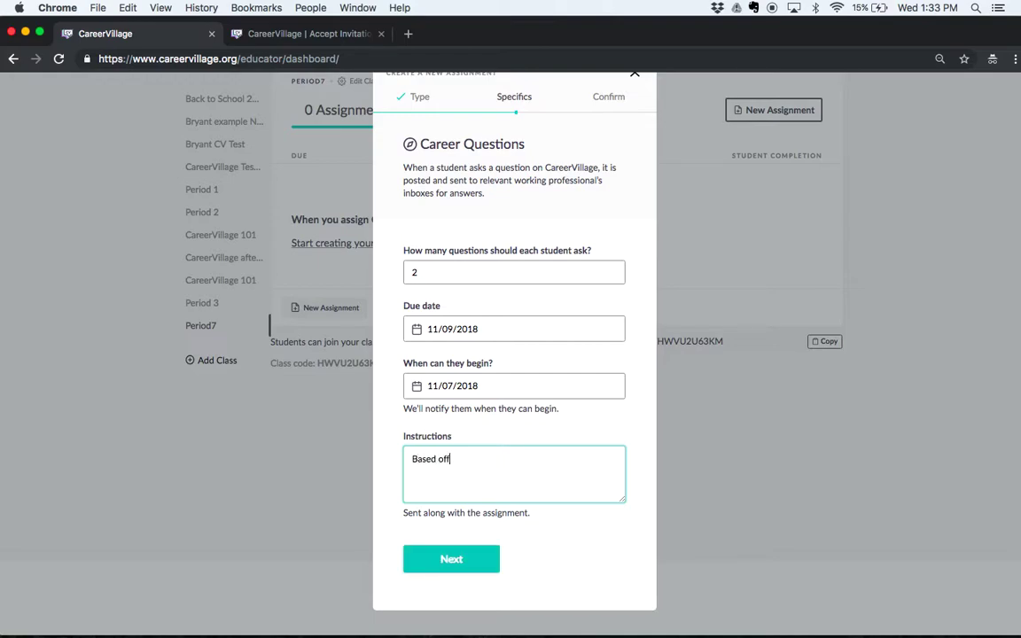
pyautogui.write(" of today's discussion.....")
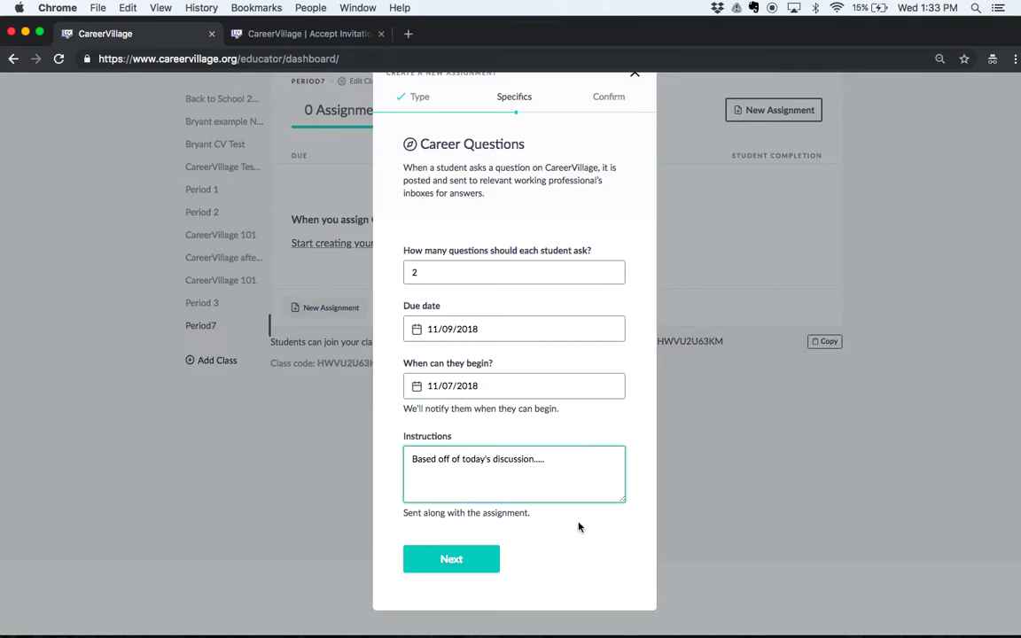
pyautogui.scroll(-1, 538, 444)
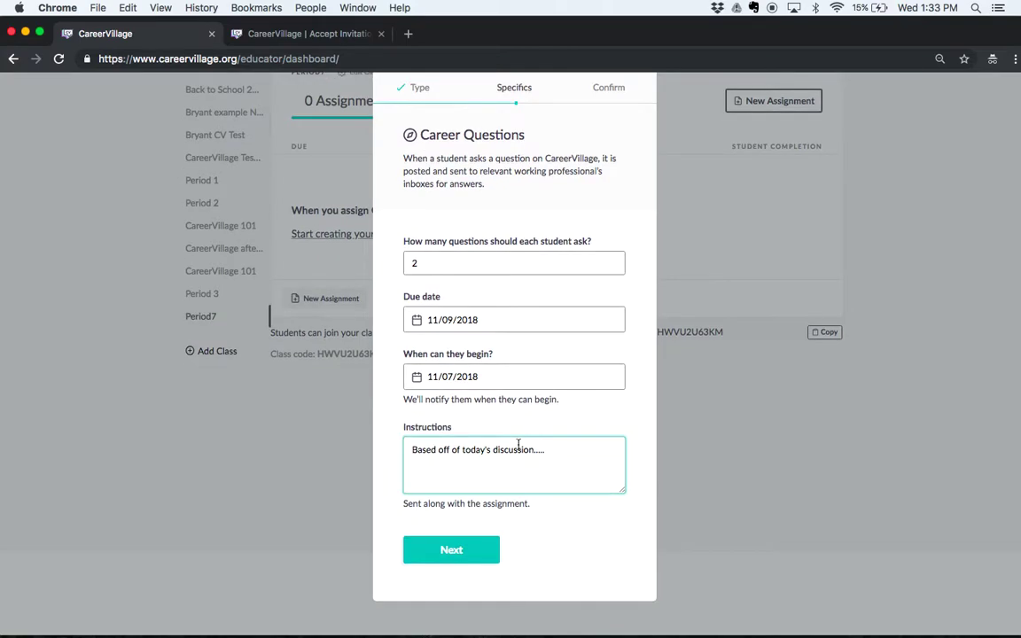
pyautogui.scroll(1, 492, 456)
pyautogui.click(450, 564)
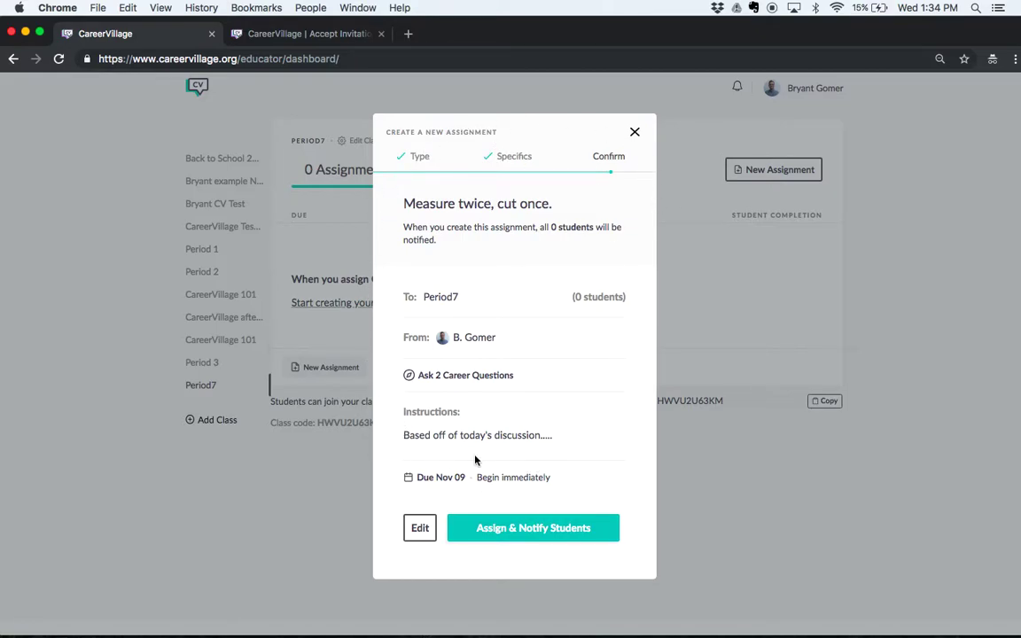
# Step: Assign the 2 Career Questions assignment due Nov 9 and notify Period7 students
pyautogui.click(524, 530)
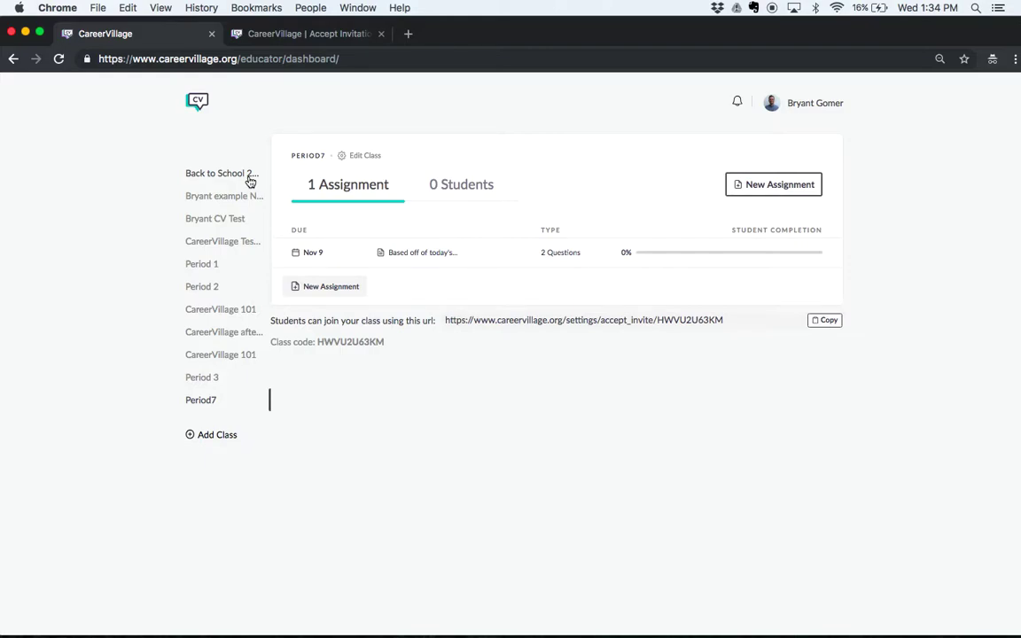
# Step: View Back to School 2017 Scholarship's student list, then return to Period7's empty roster
pyautogui.click(251, 177)
pyautogui.click(439, 188)
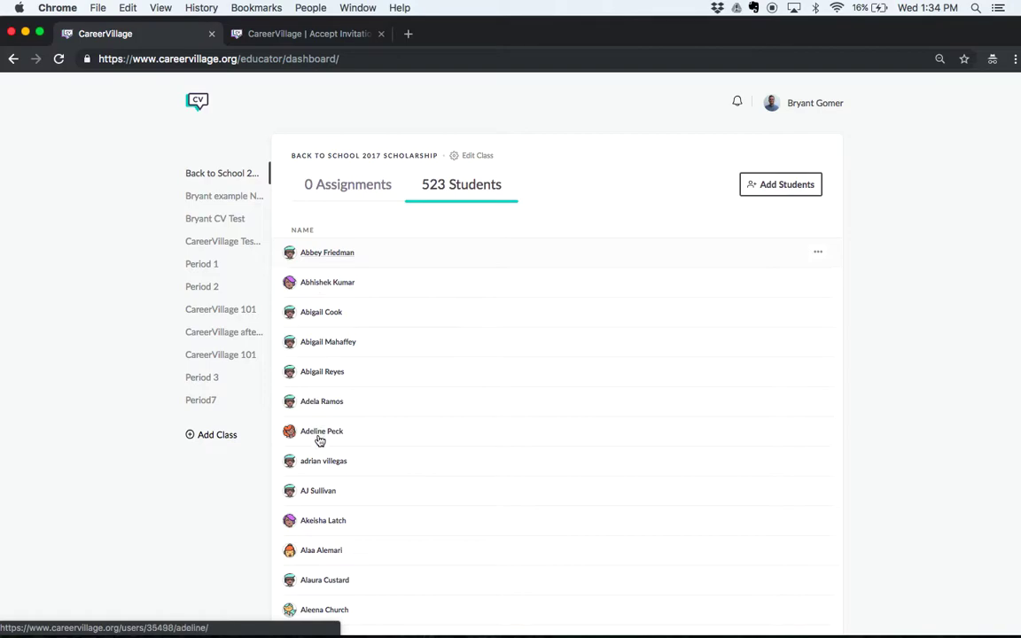
pyautogui.click(201, 402)
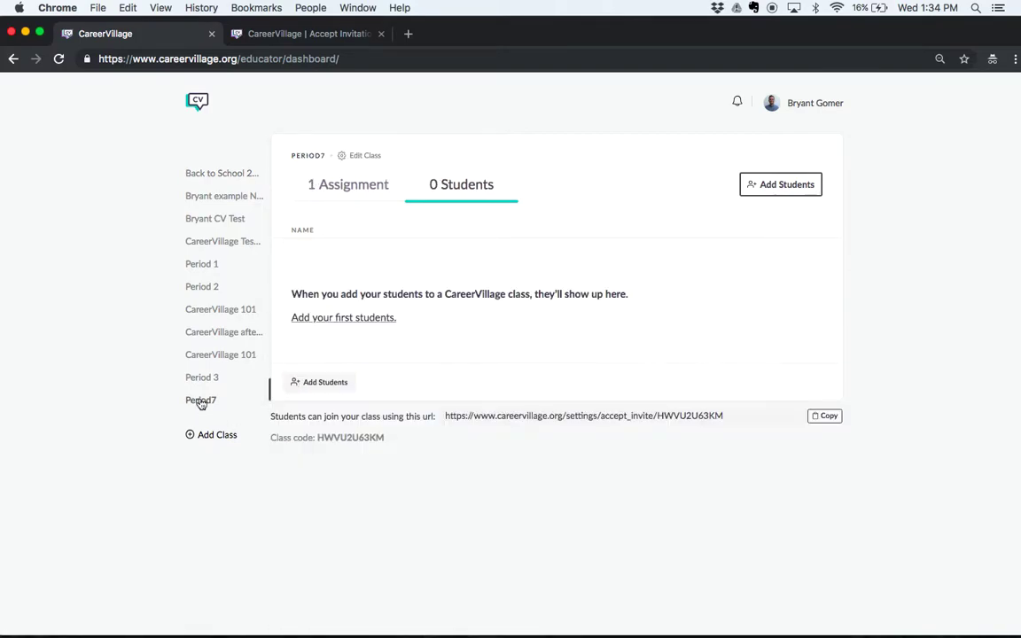